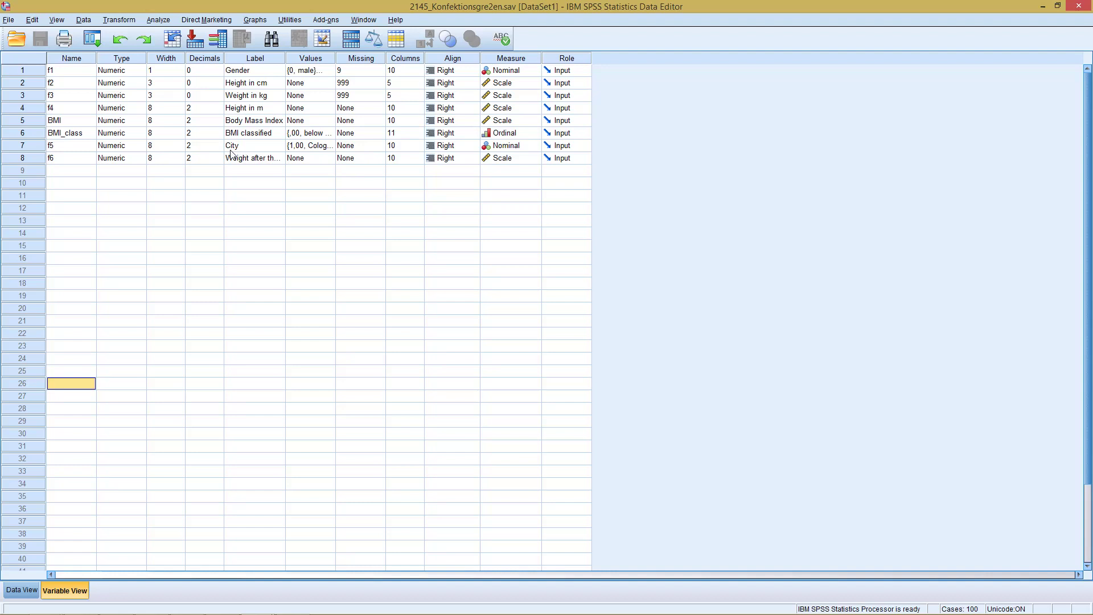
# View City's value labels, then close the Value Labels dialog without changes.
pyautogui.click(330, 145)
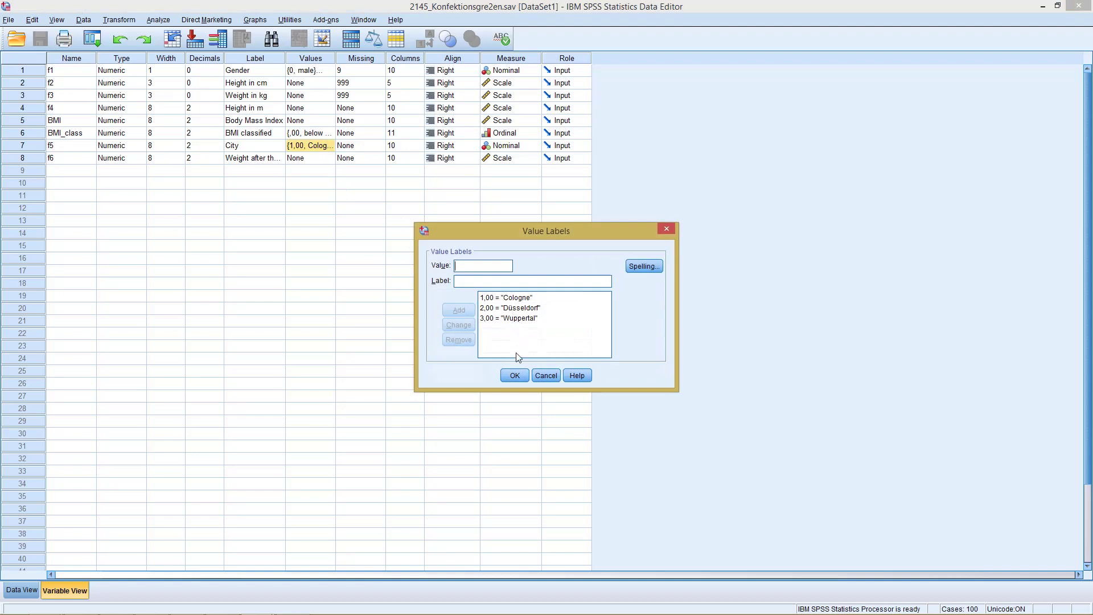
pyautogui.click(534, 376)
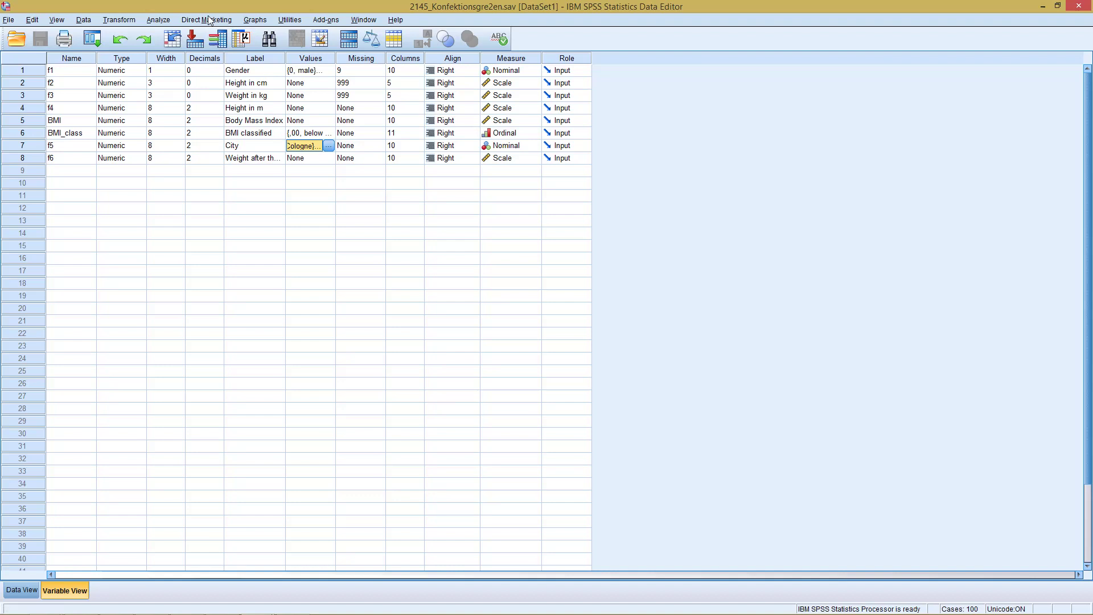
# Open the legacy Chi-square test dialog and move City into the Test Variable List.
pyautogui.click(165, 20)
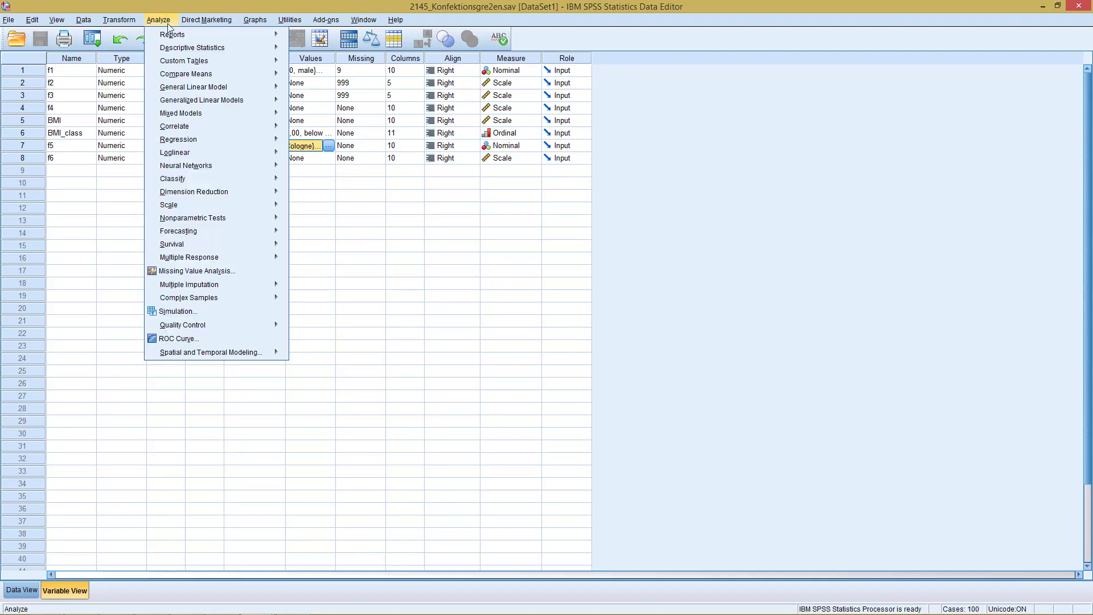
pyautogui.moveTo(192, 222)
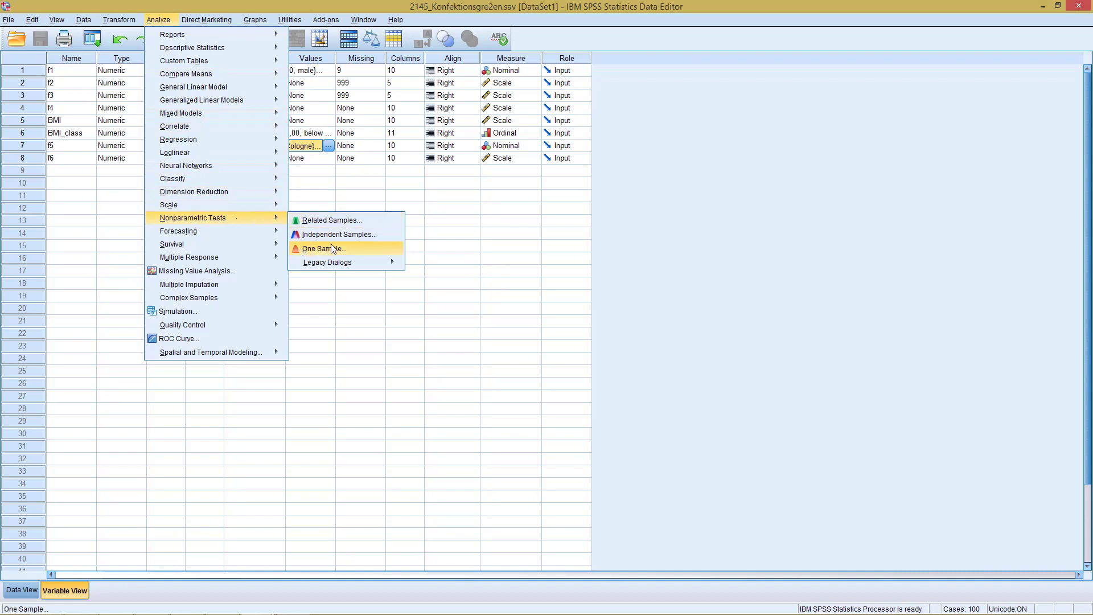
pyautogui.moveTo(336, 264)
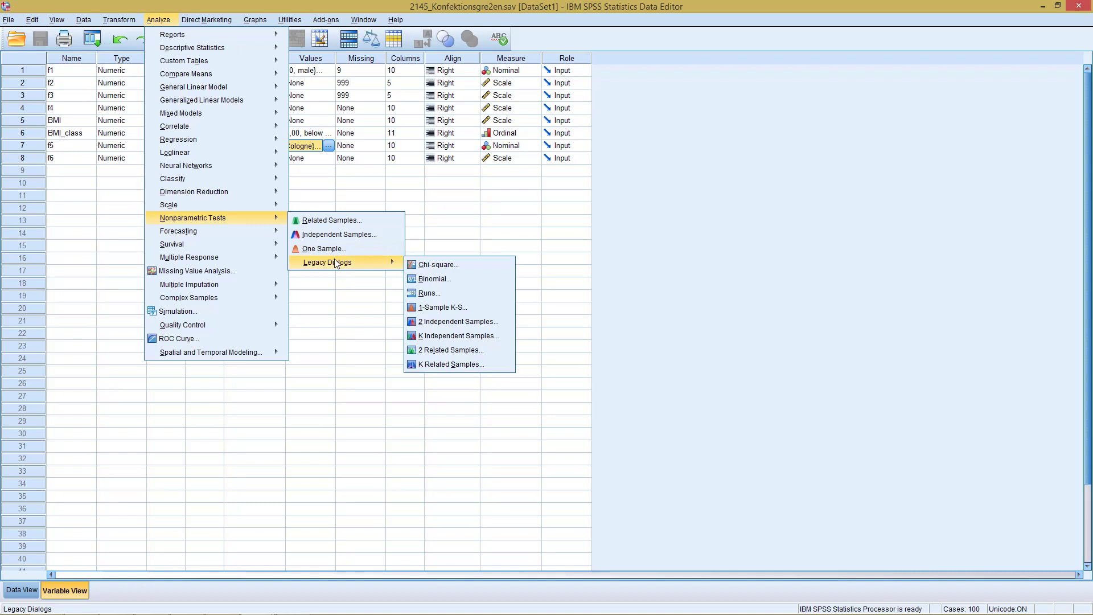
pyautogui.click(427, 266)
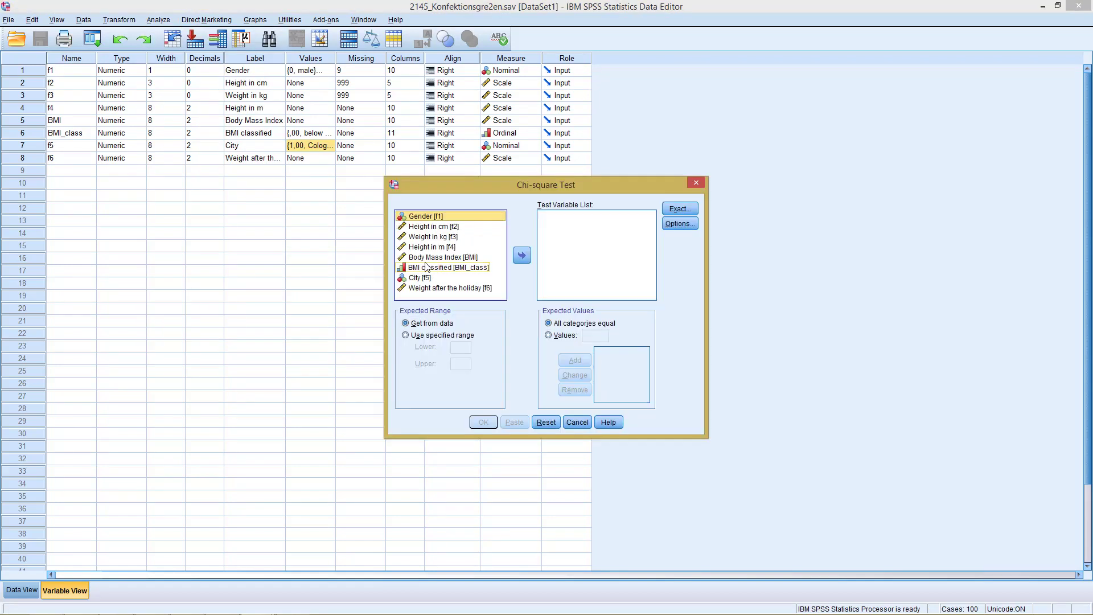
pyautogui.click(445, 277)
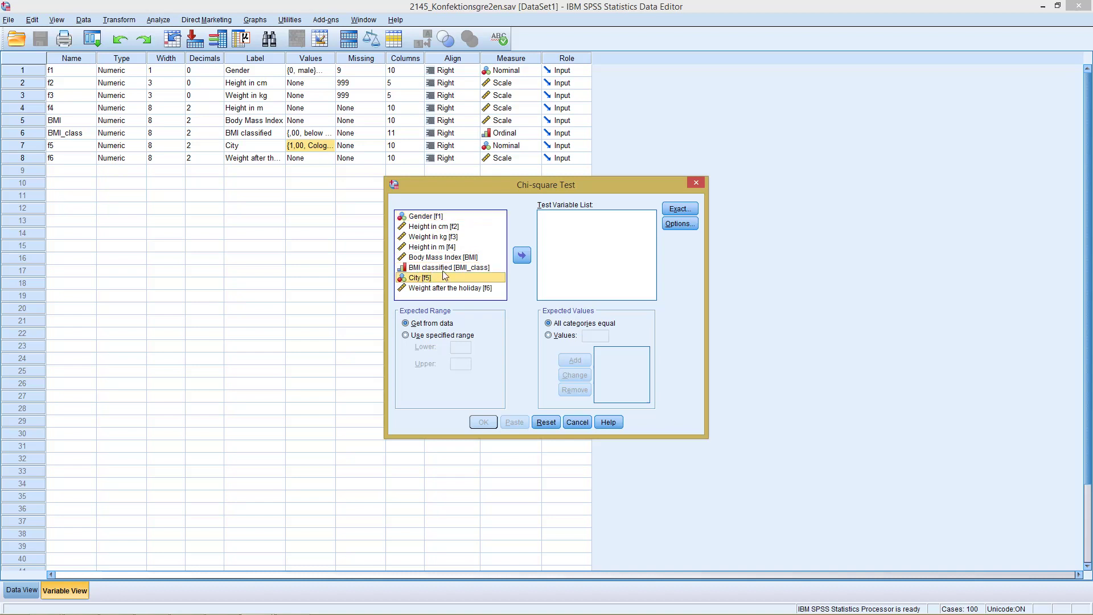
pyautogui.click(522, 255)
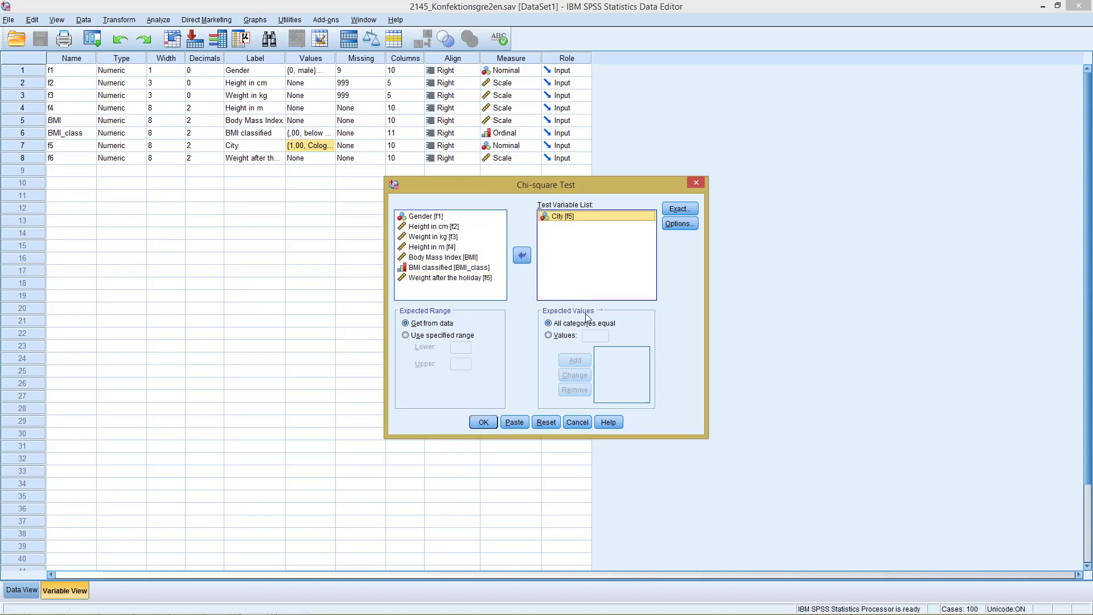
# Add expected values 0,4, 0,4 and 0,2, then run the chi-square test.
pyautogui.click(559, 339)
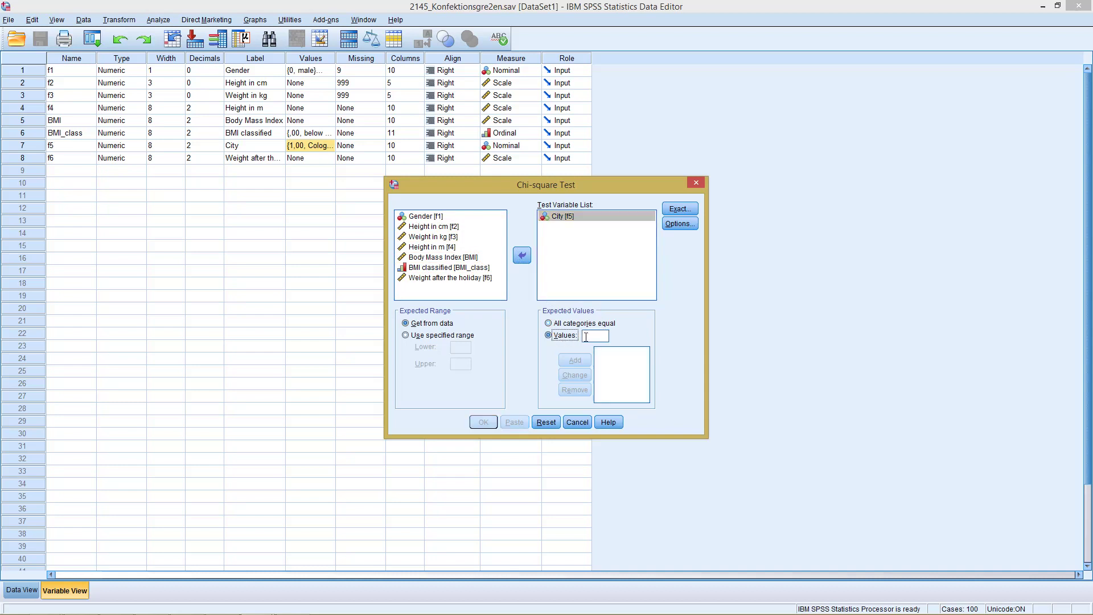
pyautogui.click(591, 336)
pyautogui.write('0,4')
pyautogui.click(575, 361)
pyautogui.write('0,4')
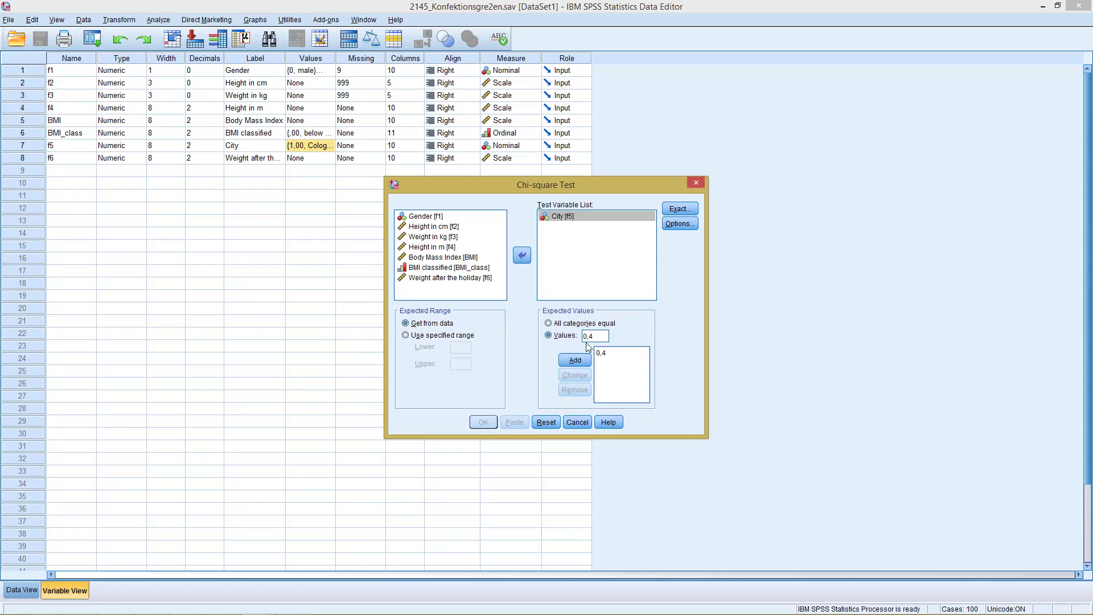
pyautogui.click(587, 361)
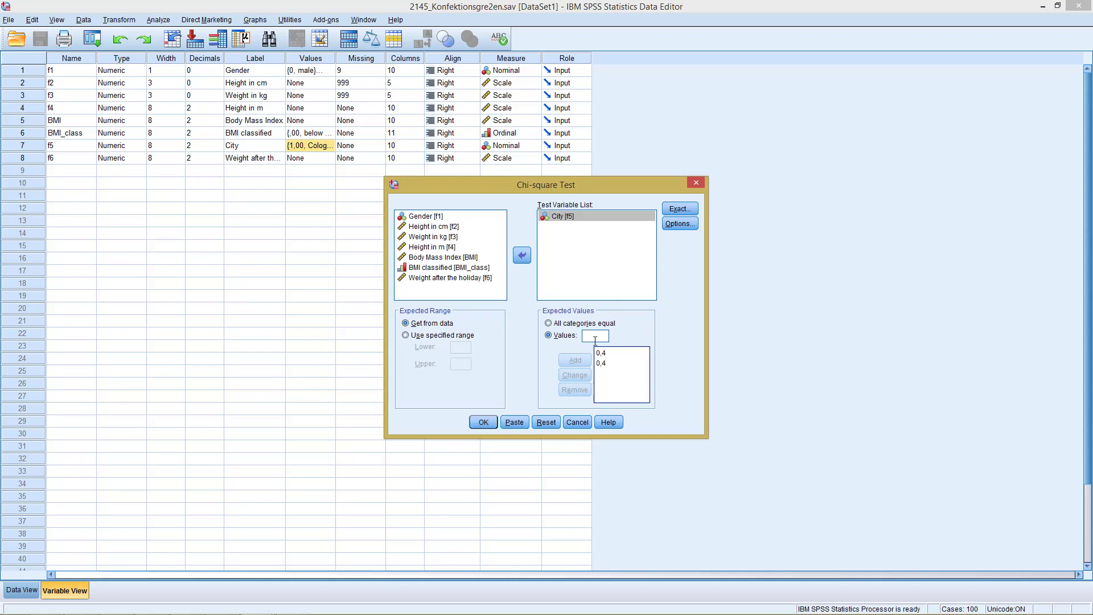
pyautogui.write('0,2')
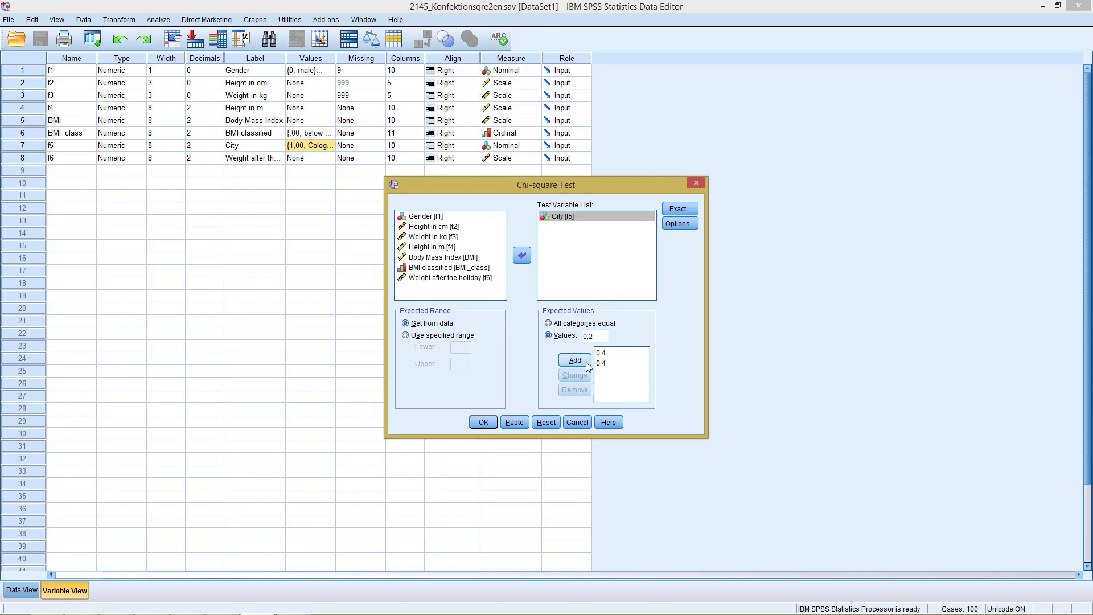
pyautogui.click(588, 365)
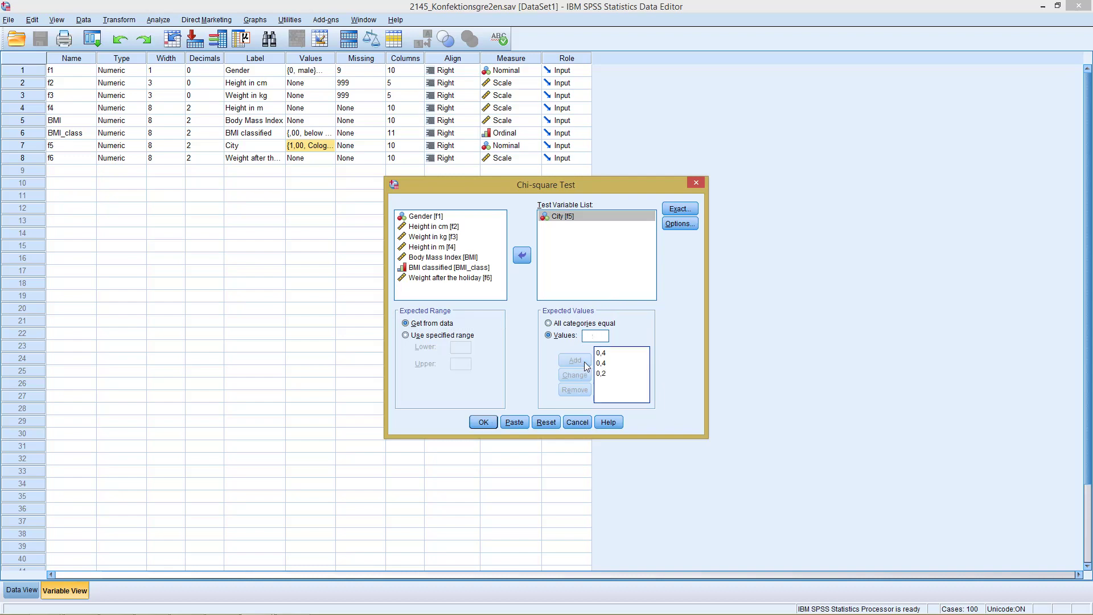
pyautogui.click(489, 422)
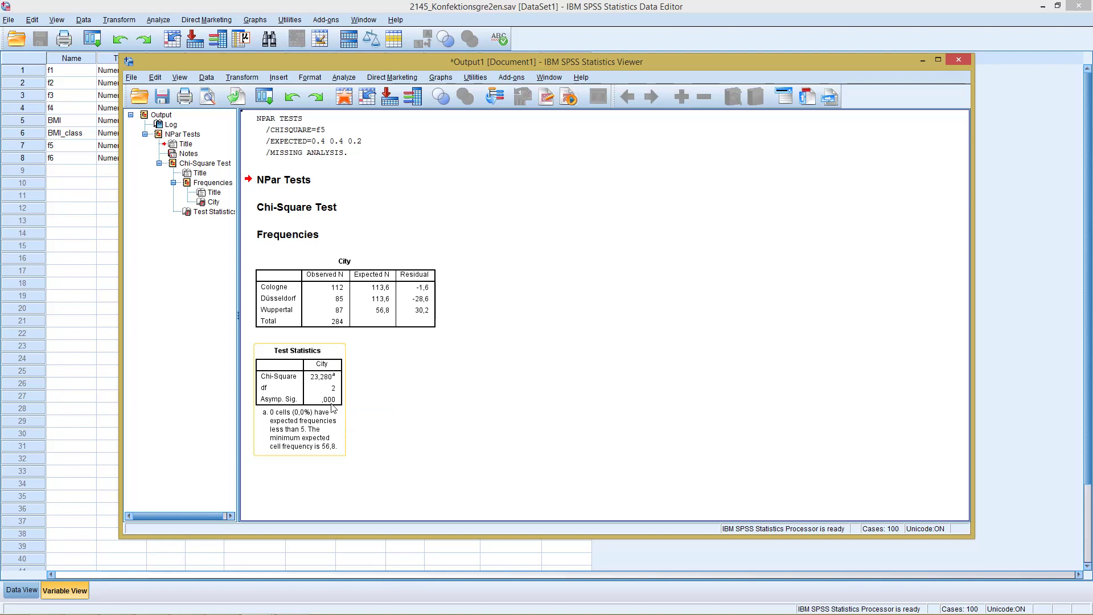
pyautogui.click(366, 324)
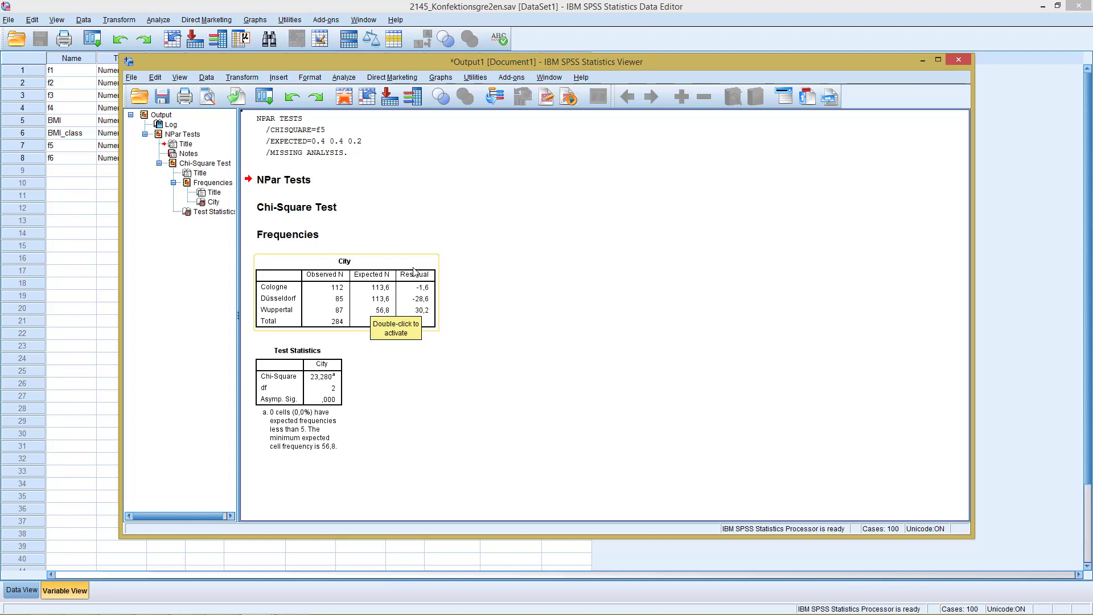
pyautogui.click(414, 268)
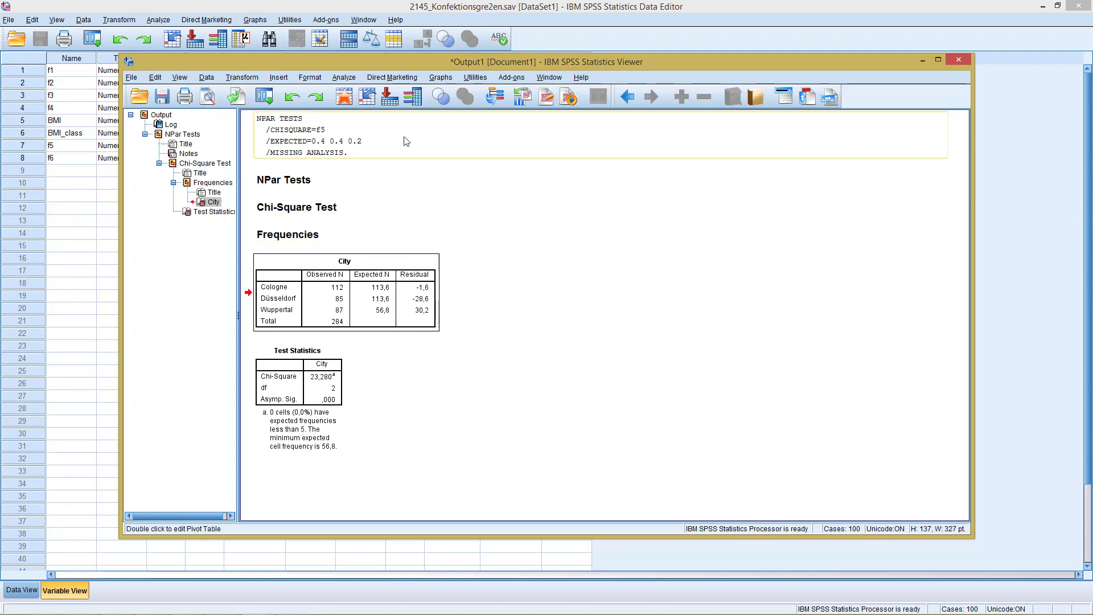
# Open One-Sample Nonparametric Tests and go to its Fields tab.
pyautogui.click(342, 77)
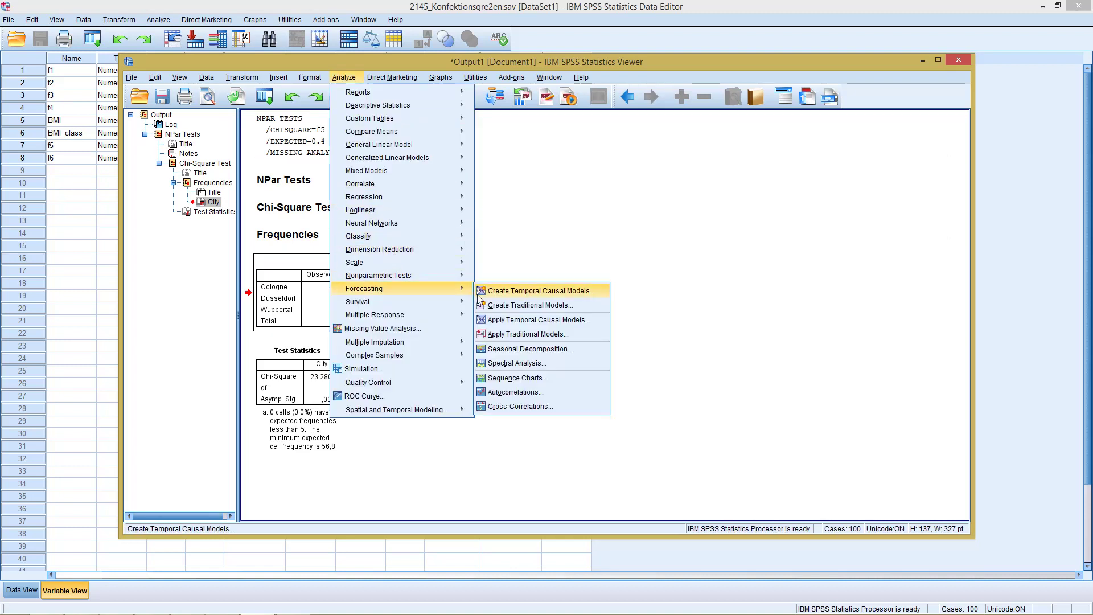
pyautogui.moveTo(463, 275)
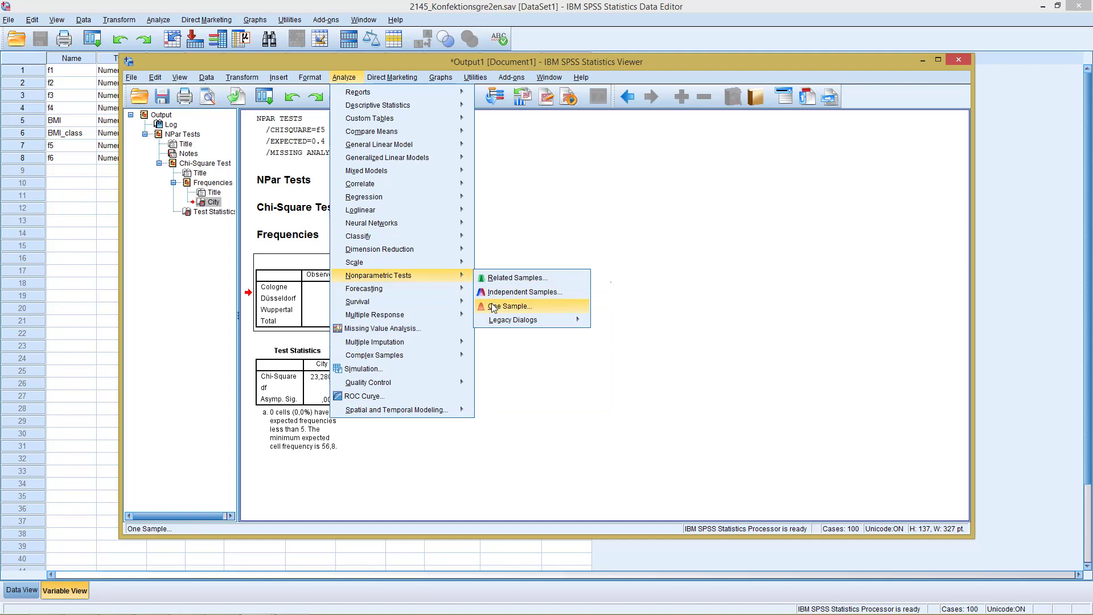
pyautogui.click(493, 307)
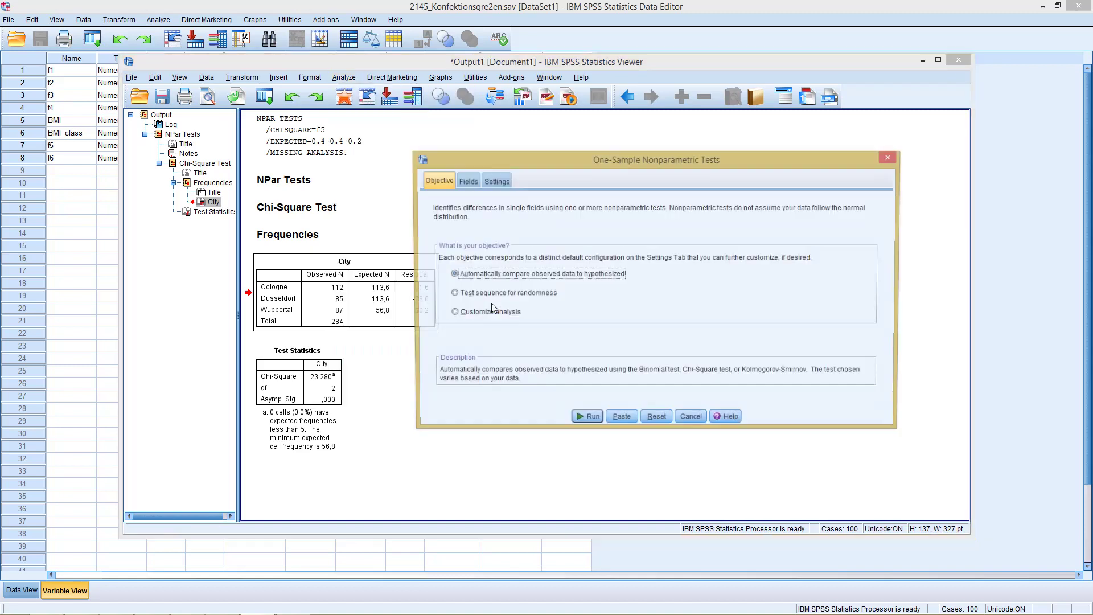
pyautogui.click(466, 182)
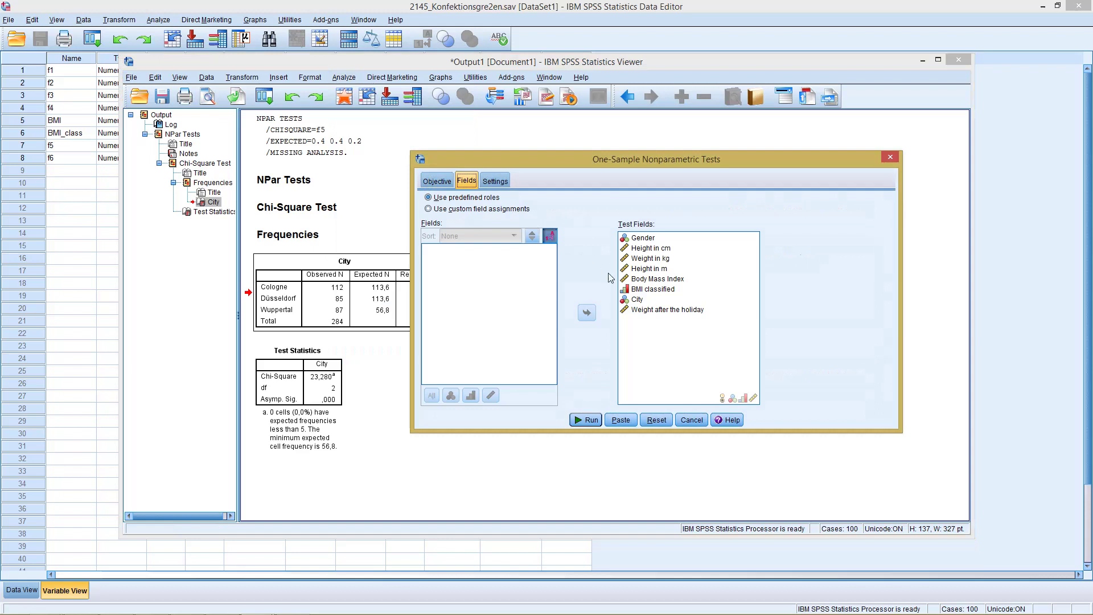
# Remove every test field except City, including BMI classified and Weight after the holiday.
pyautogui.click(639, 242)
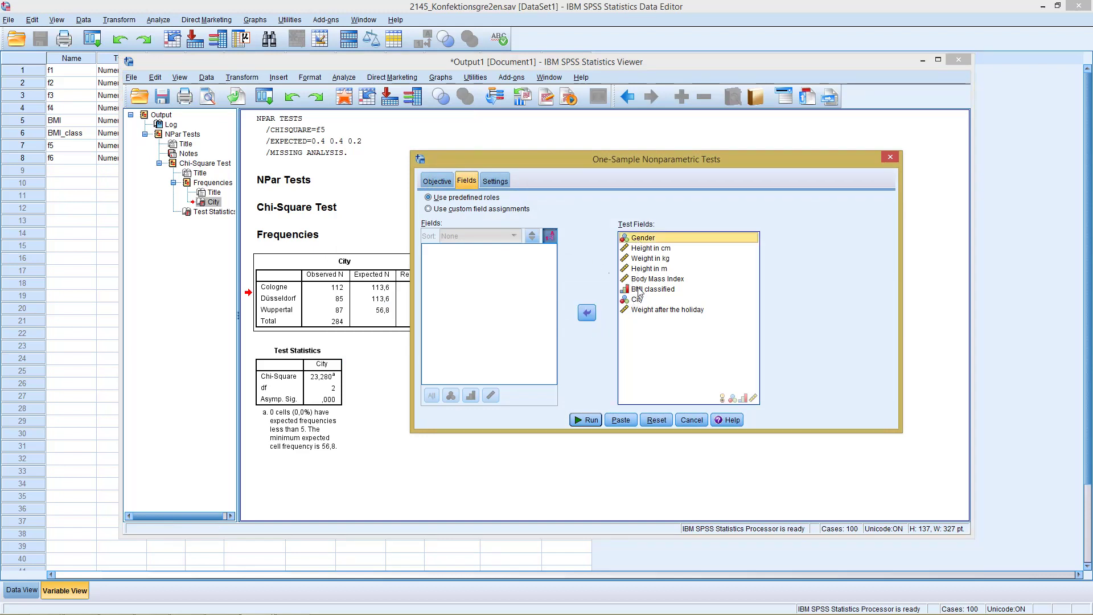
pyautogui.keyDown('shift'); pyautogui.click(642, 289); pyautogui.keyUp('shift')
pyautogui.click(586, 314)
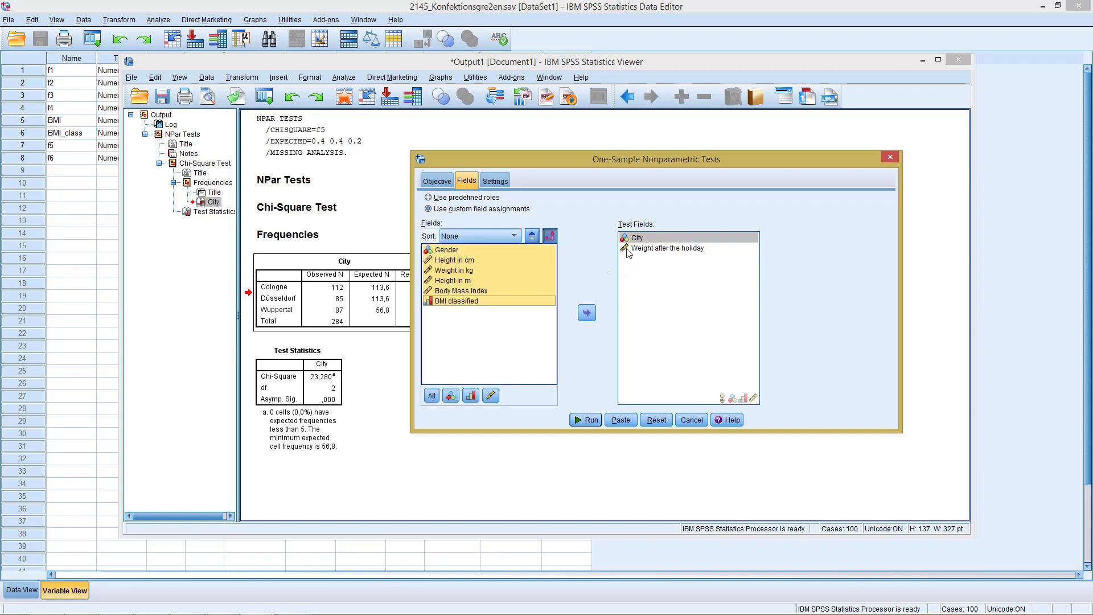
pyautogui.click(586, 315)
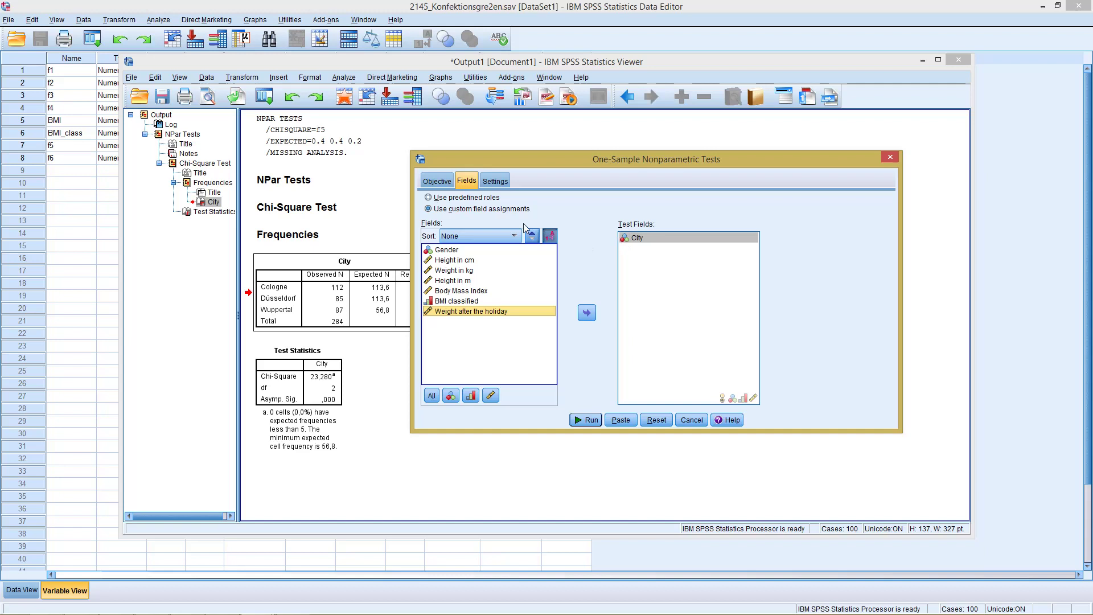
pyautogui.click(494, 182)
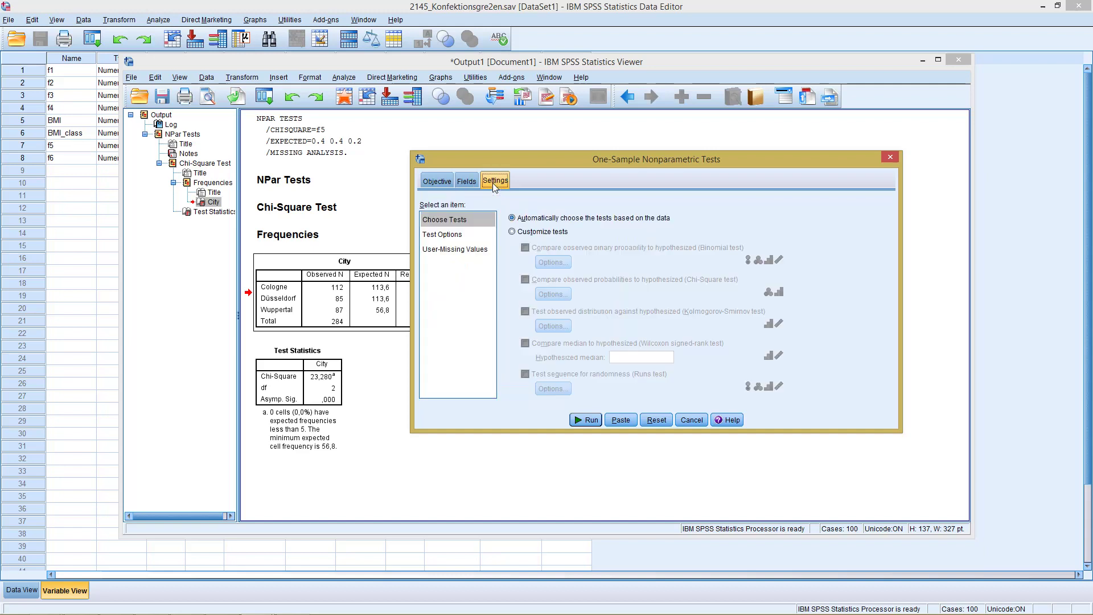
# Customize tests with the Chi-Square test checked, using customized expected probabilities in its options.
pyautogui.click(529, 234)
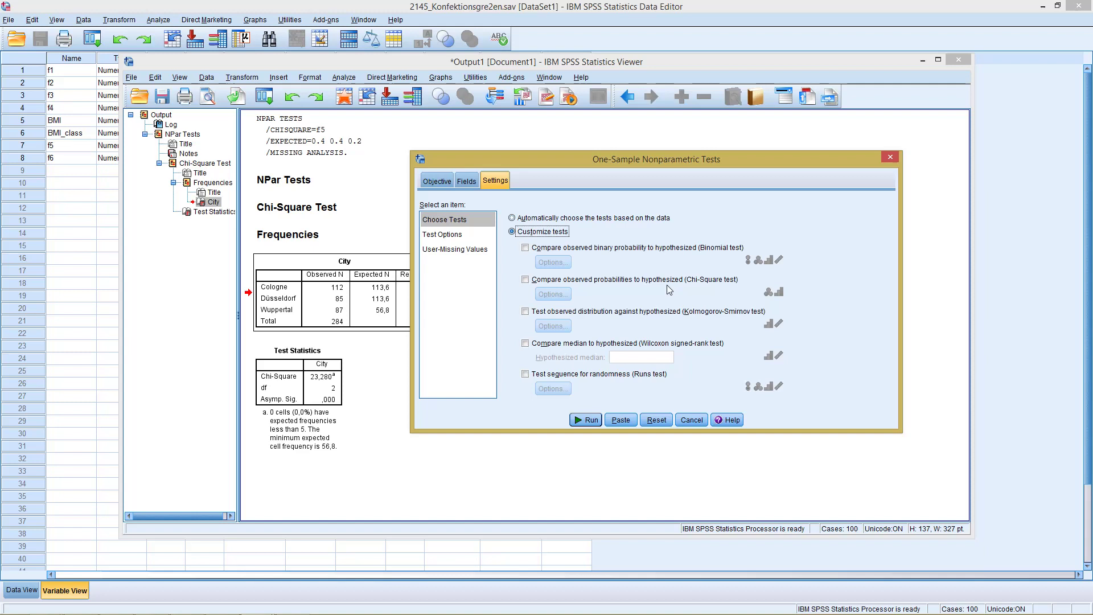
pyautogui.click(529, 280)
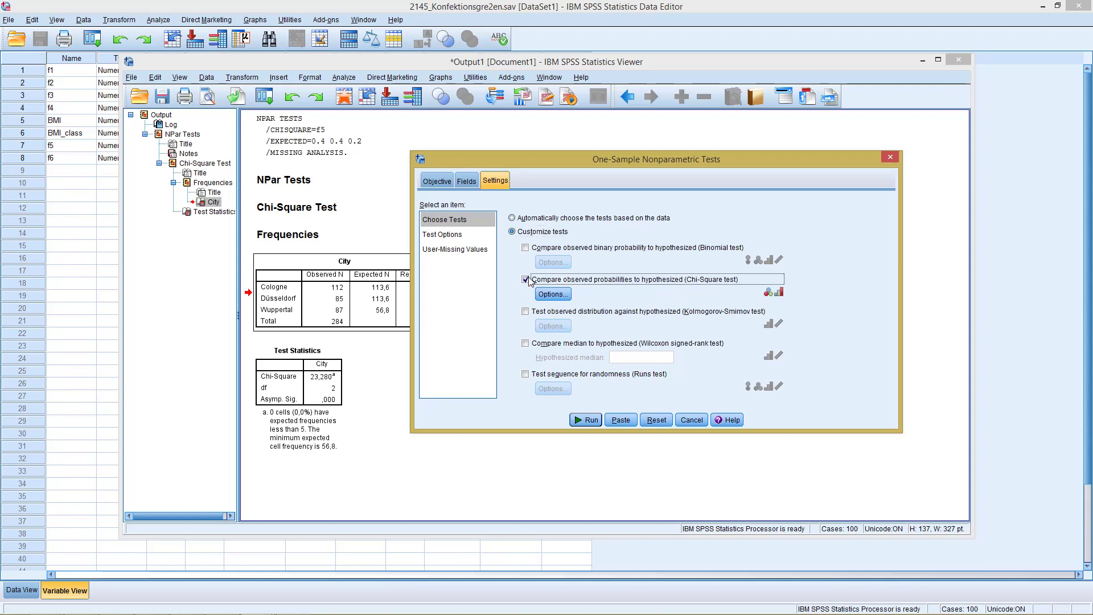
pyautogui.click(552, 292)
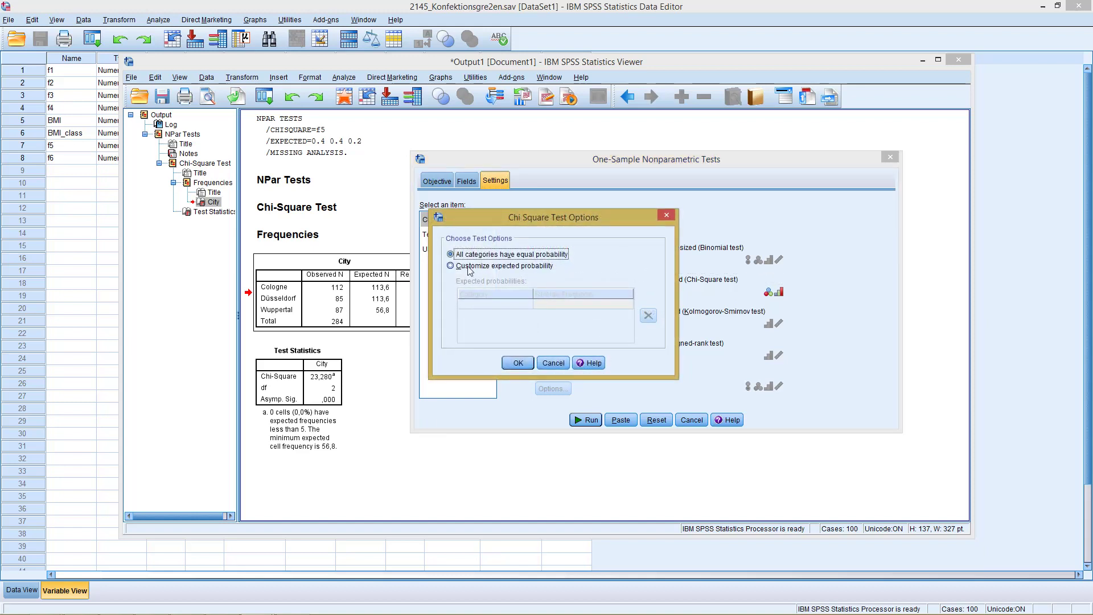
pyautogui.click(468, 267)
pyautogui.moveTo(545, 219); pyautogui.dragTo(590, 219)
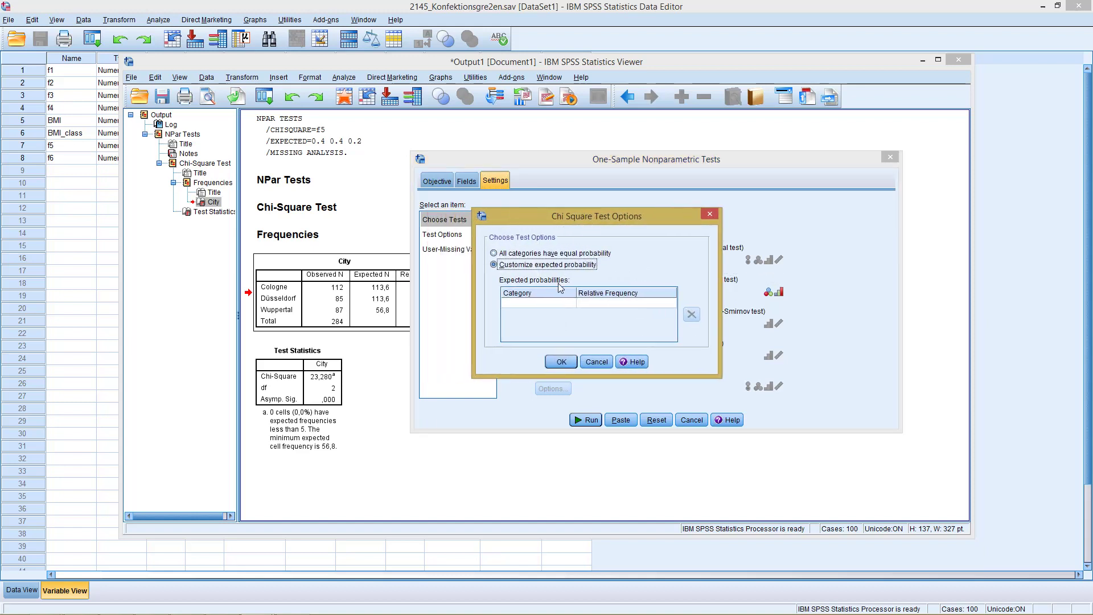
# Enter expected probabilities 0,4, 0,4 and 0,2 for categories 1, 2 and 3.
pyautogui.click(551, 303)
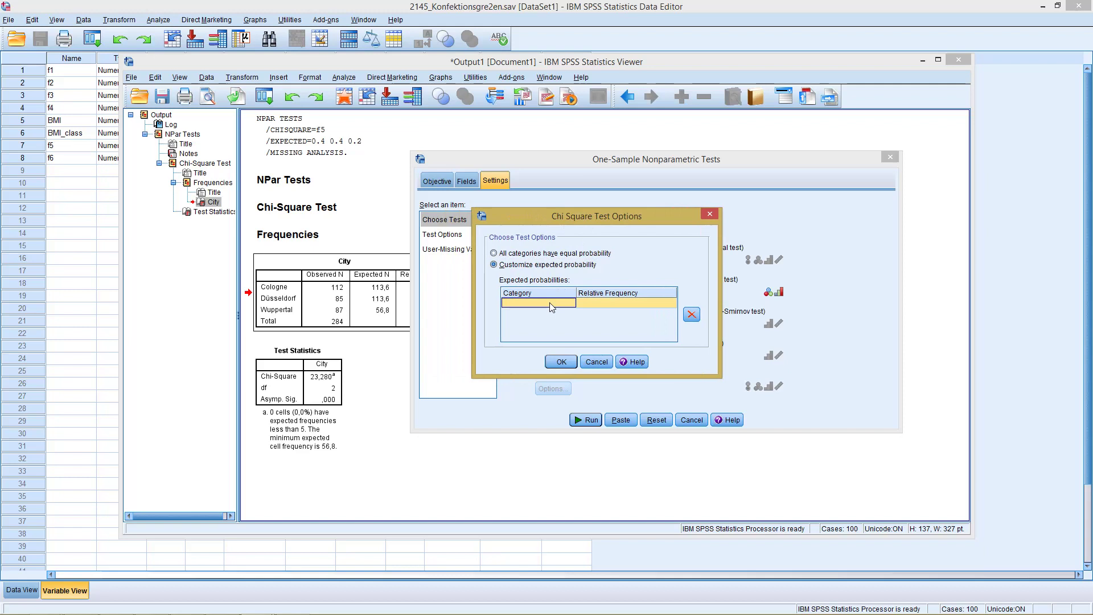
pyautogui.write('1')
pyautogui.press('Tab')
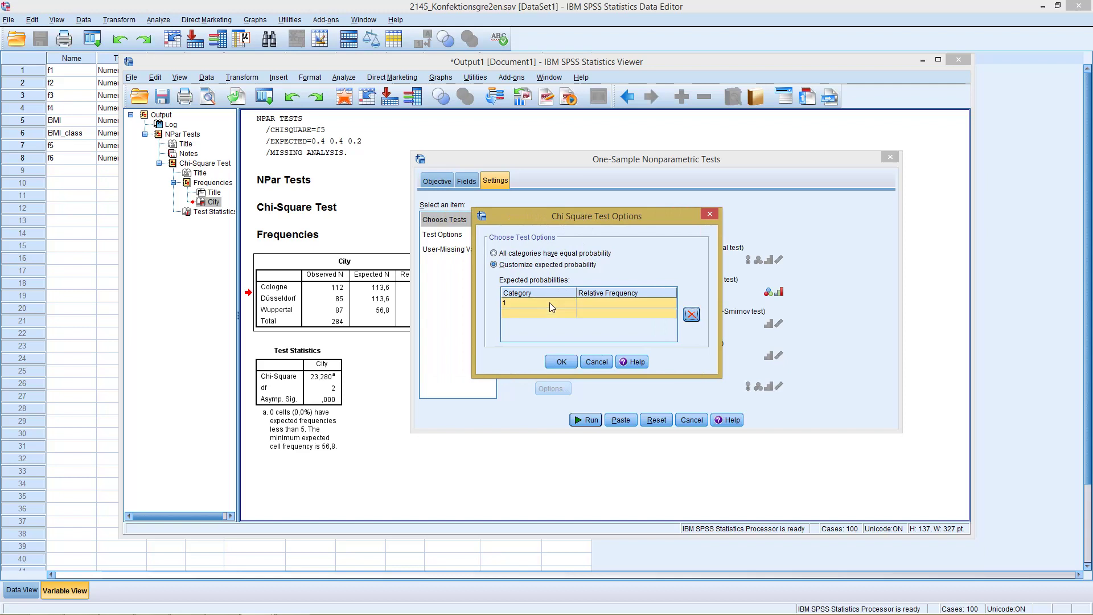
pyautogui.click(604, 306)
pyautogui.write('0,4')
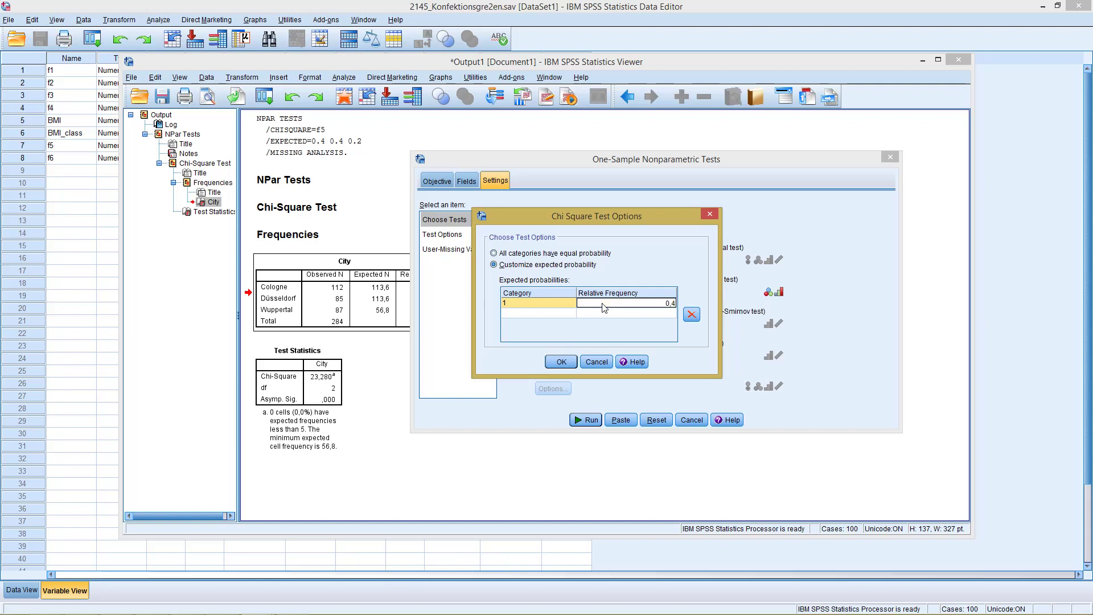
pyautogui.click(558, 314)
pyautogui.write('2')
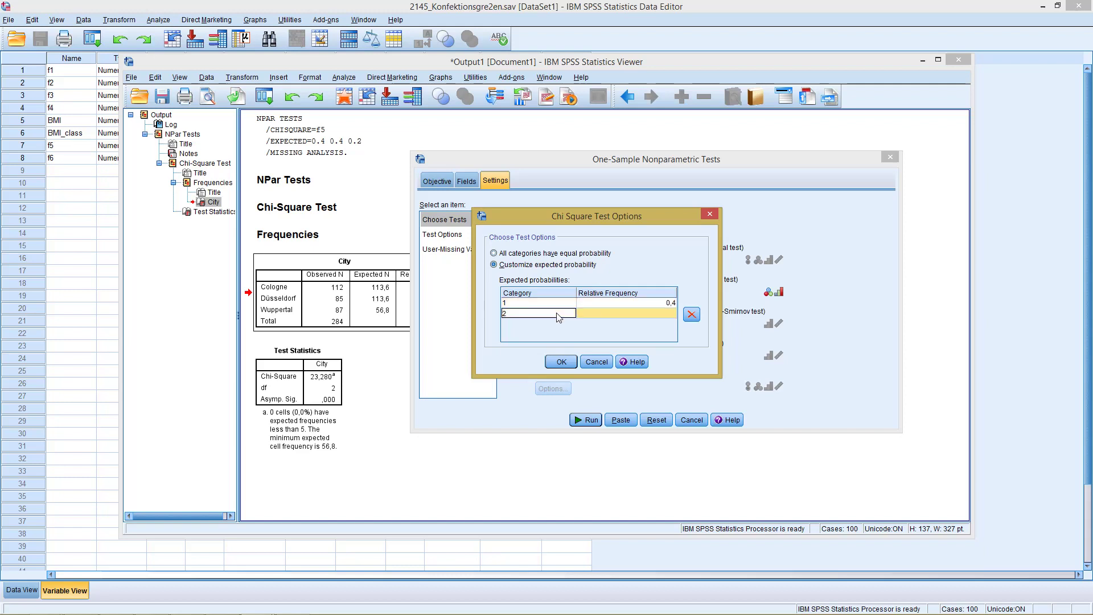
pyautogui.click(635, 313)
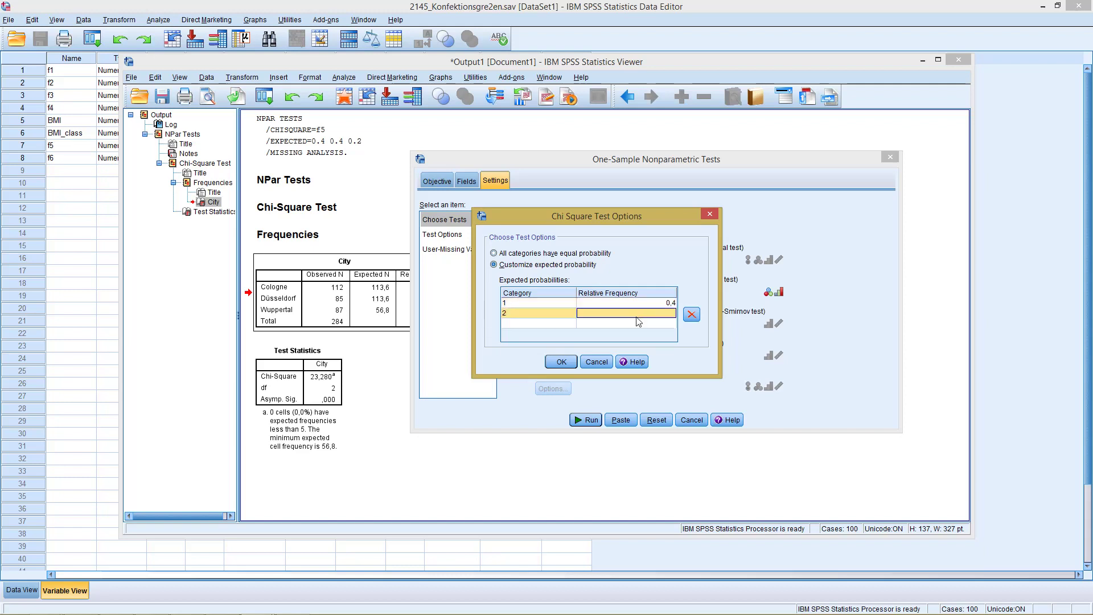
pyautogui.write('0,4')
pyautogui.click(563, 323)
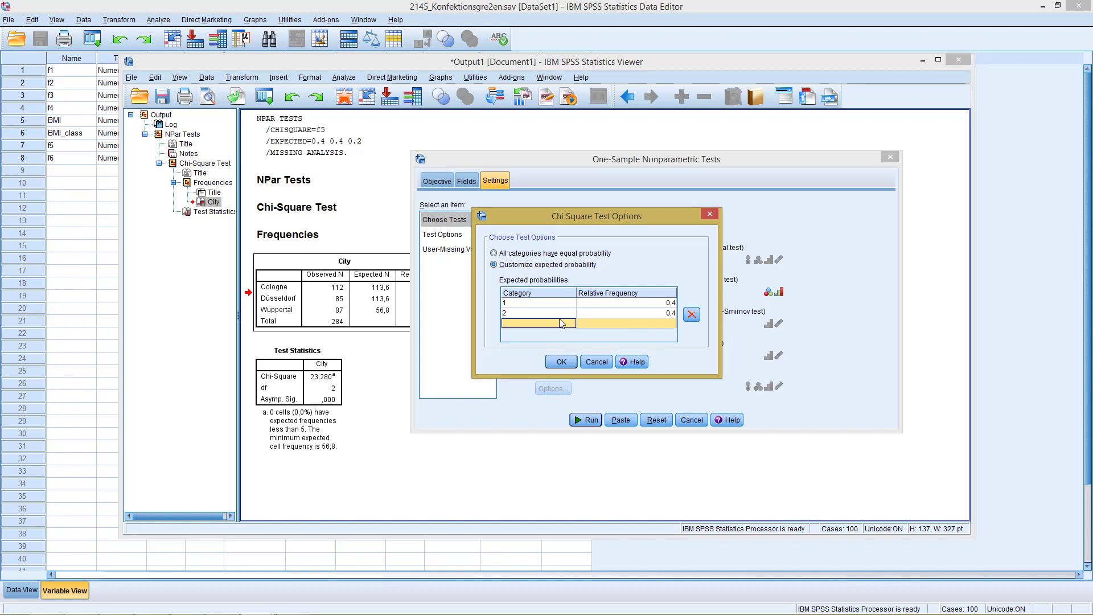
pyautogui.click(610, 326)
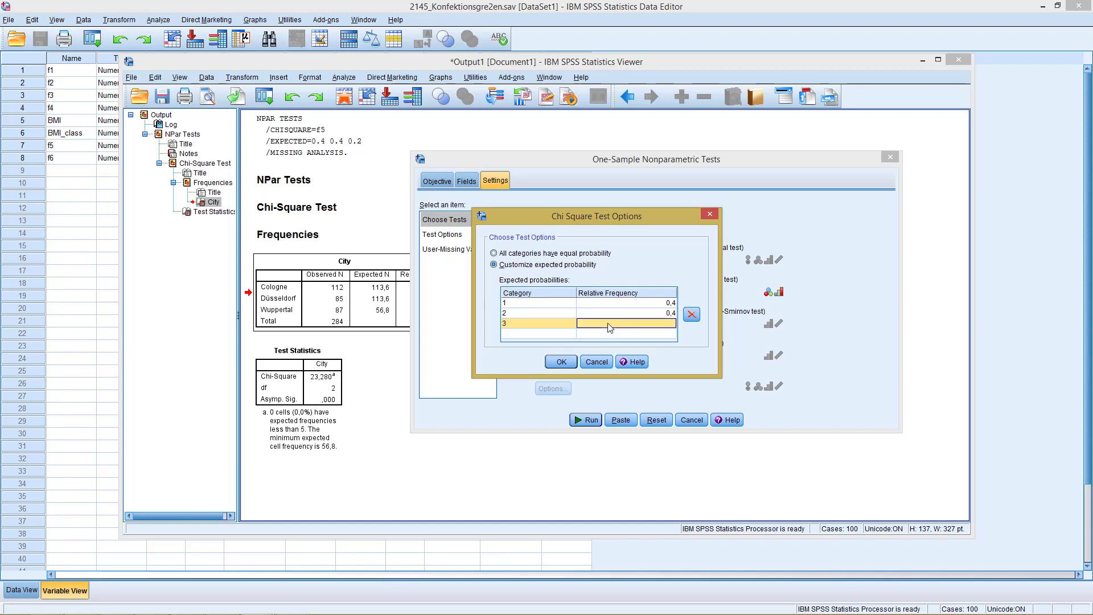
pyautogui.write('0,2')
# Accept the chi-square options and run the test, viewing the Hypothesis Test Summary (Sig. ,000).
pyautogui.click(561, 363)
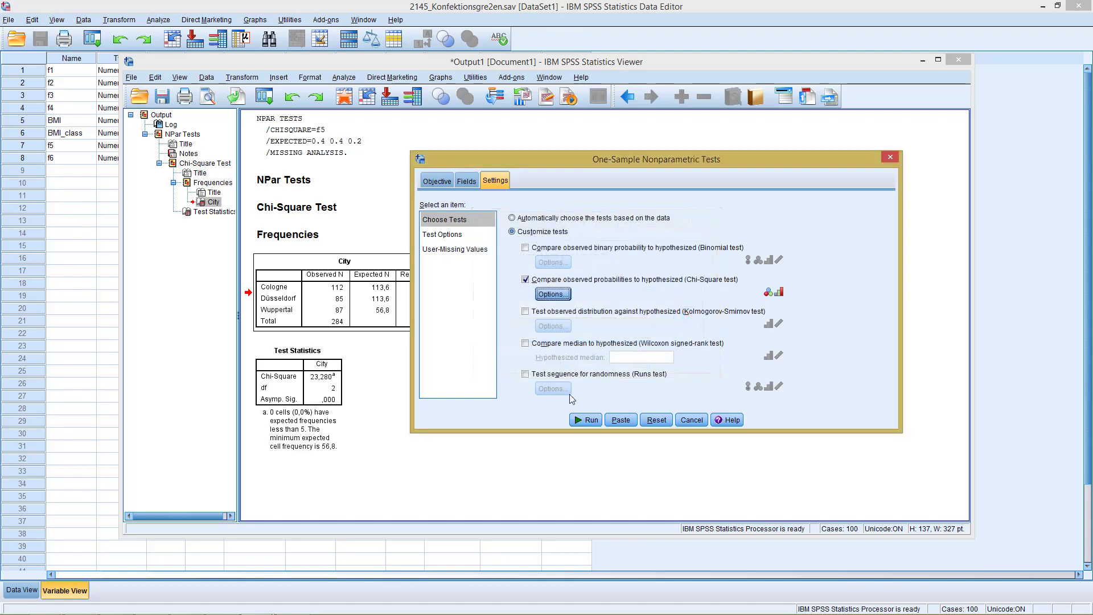
pyautogui.click(586, 420)
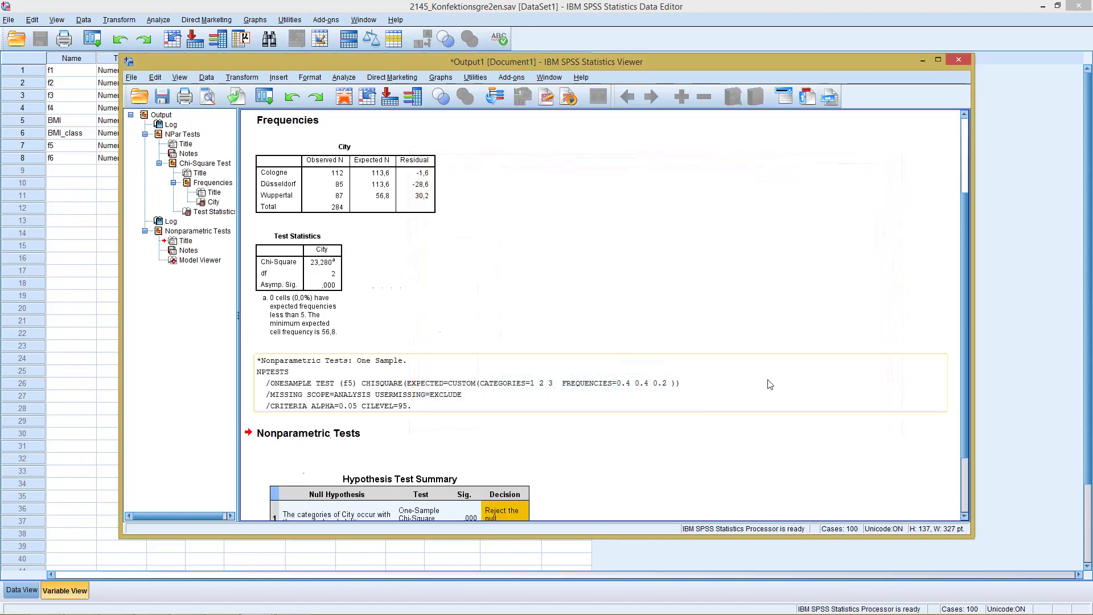
pyautogui.moveTo(965, 350); pyautogui.dragTo(966, 401)
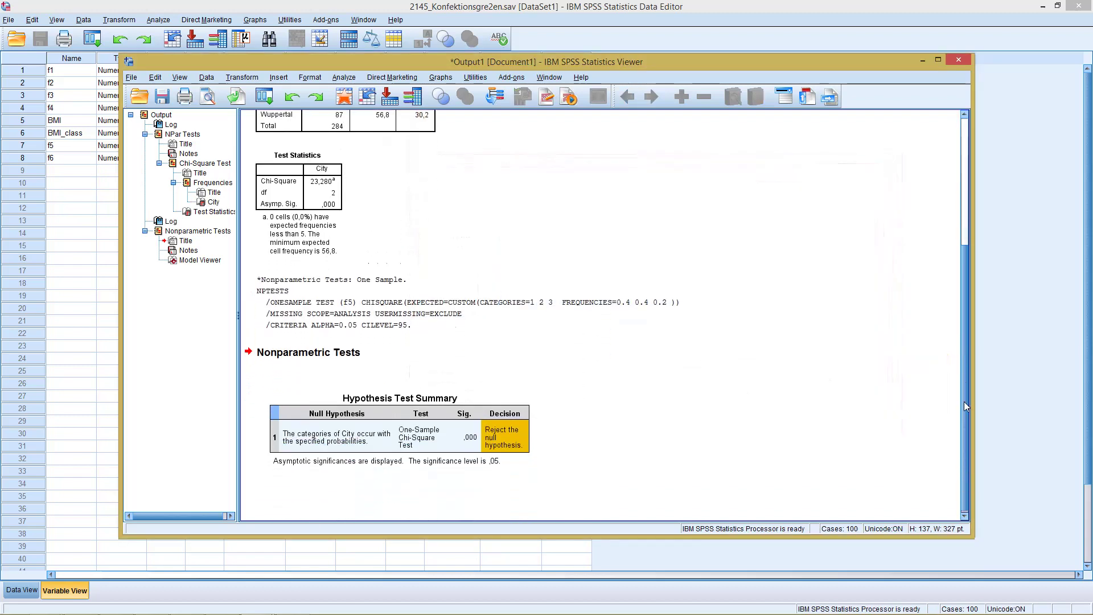